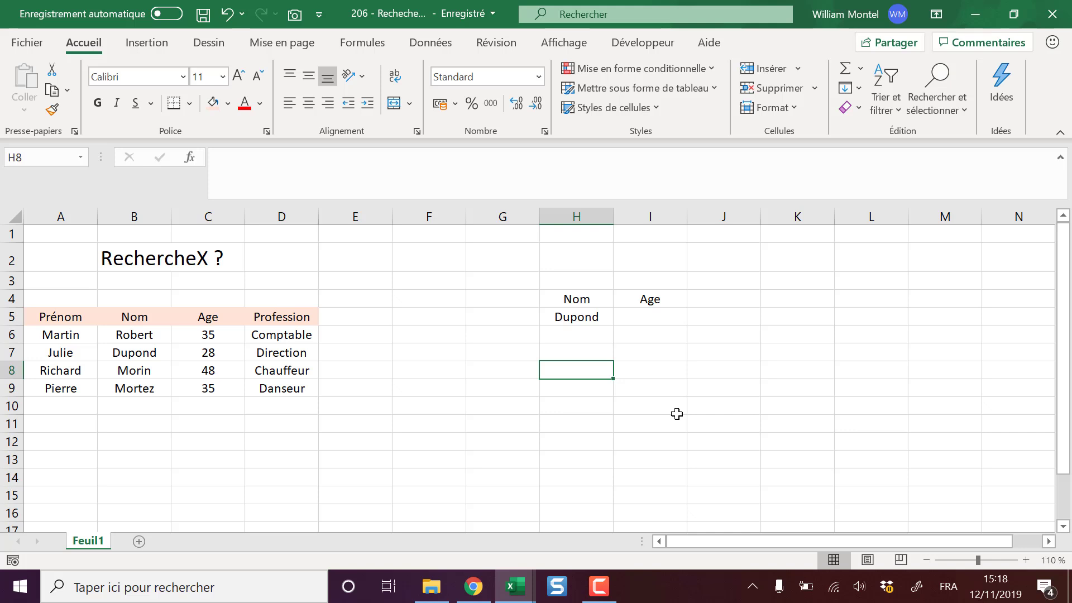
Look through the Office Insider programme settings on the account page, then return to the workbook.
left_click(419, 340)
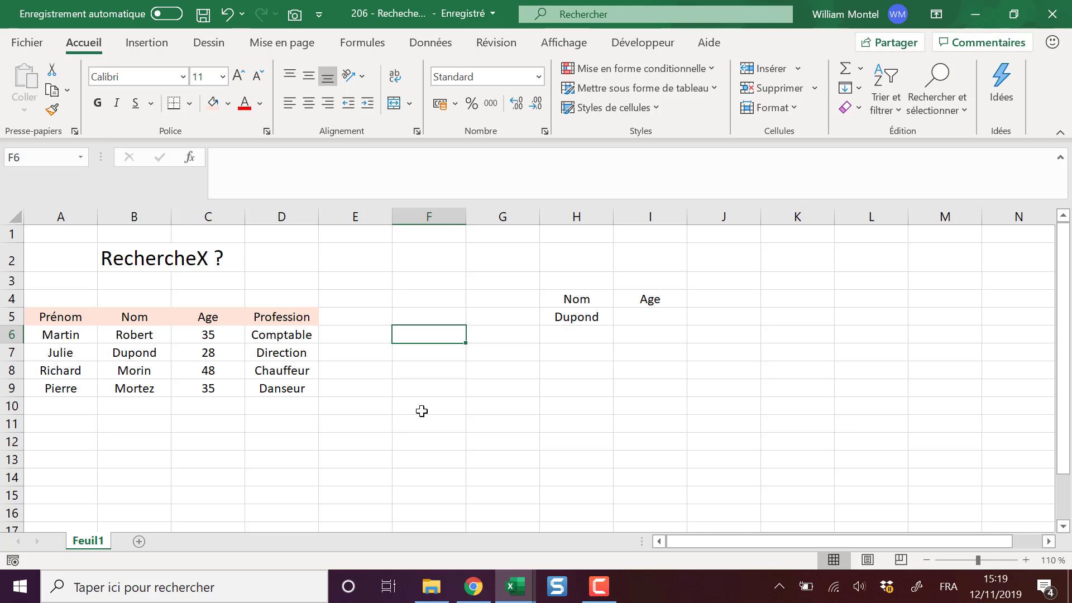
key("Down")
key("Down")
key("Down")
key("Down")
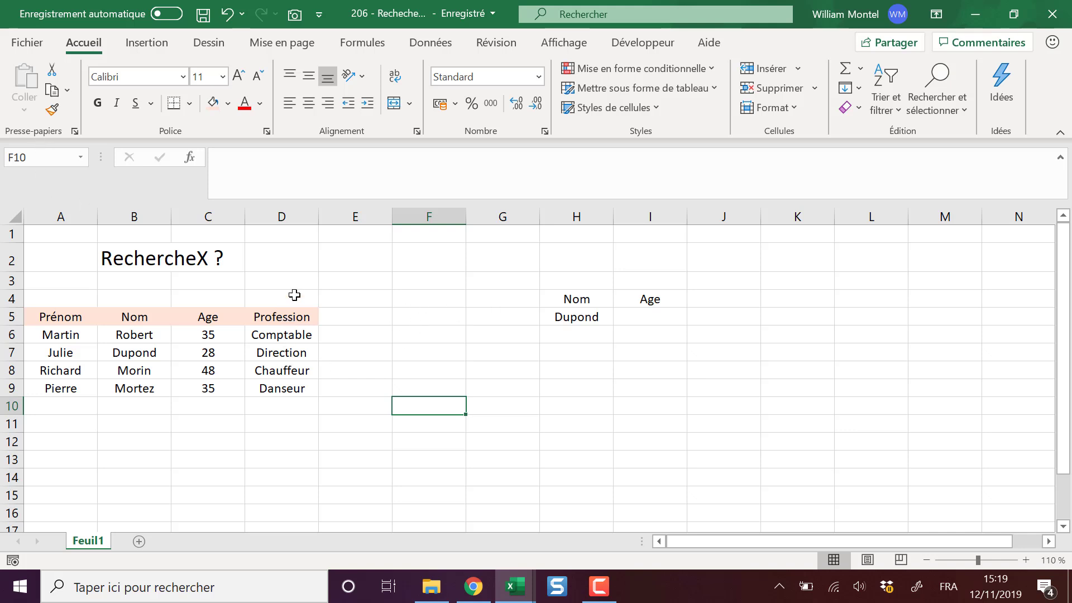
left_click(19, 46)
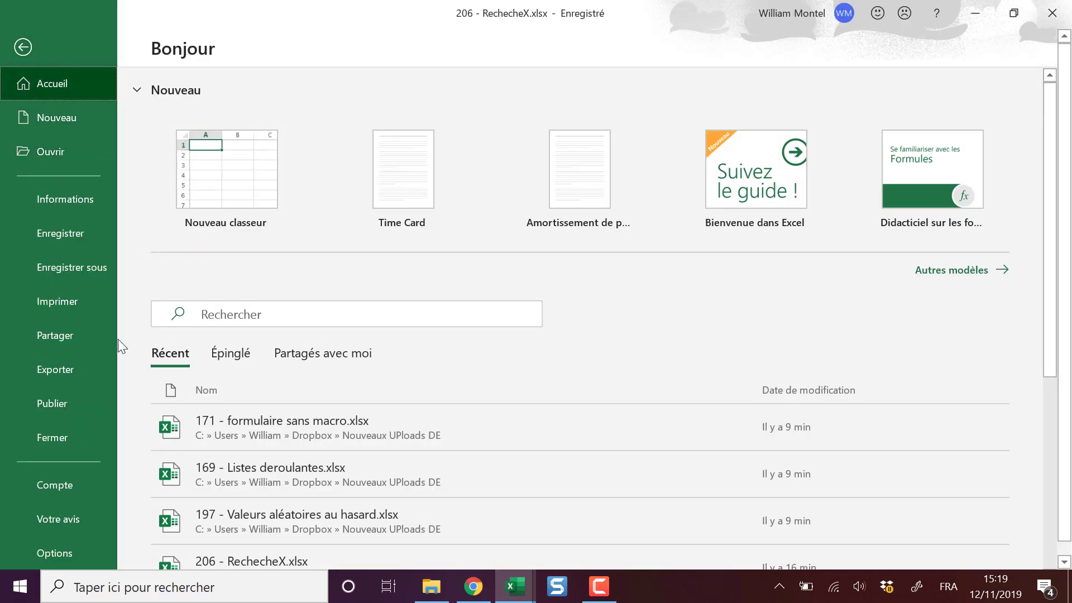
left_click(66, 474)
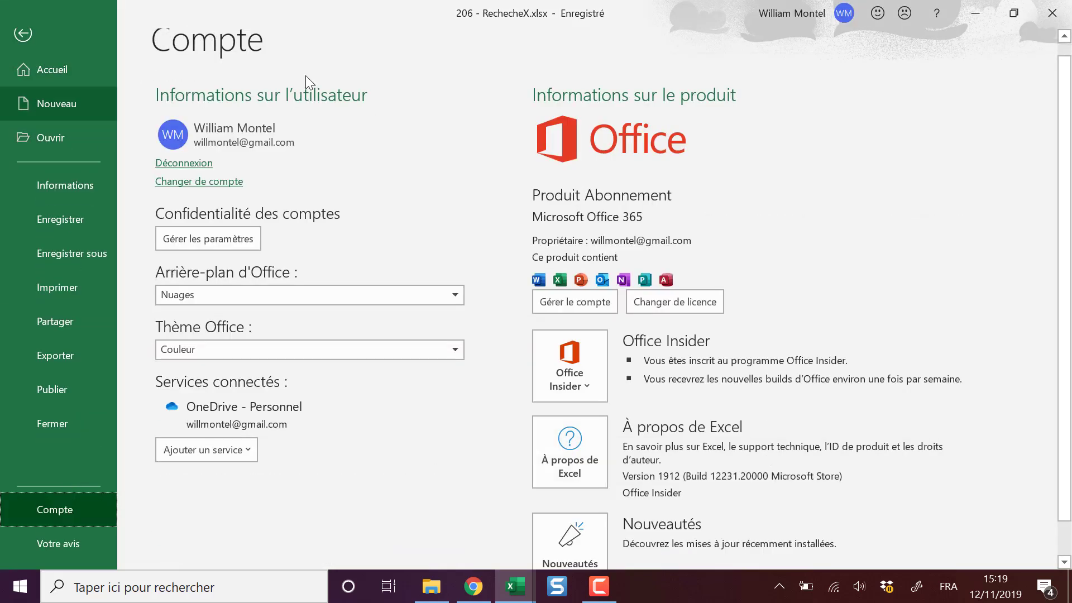
scroll(710, 252, "down", 2)
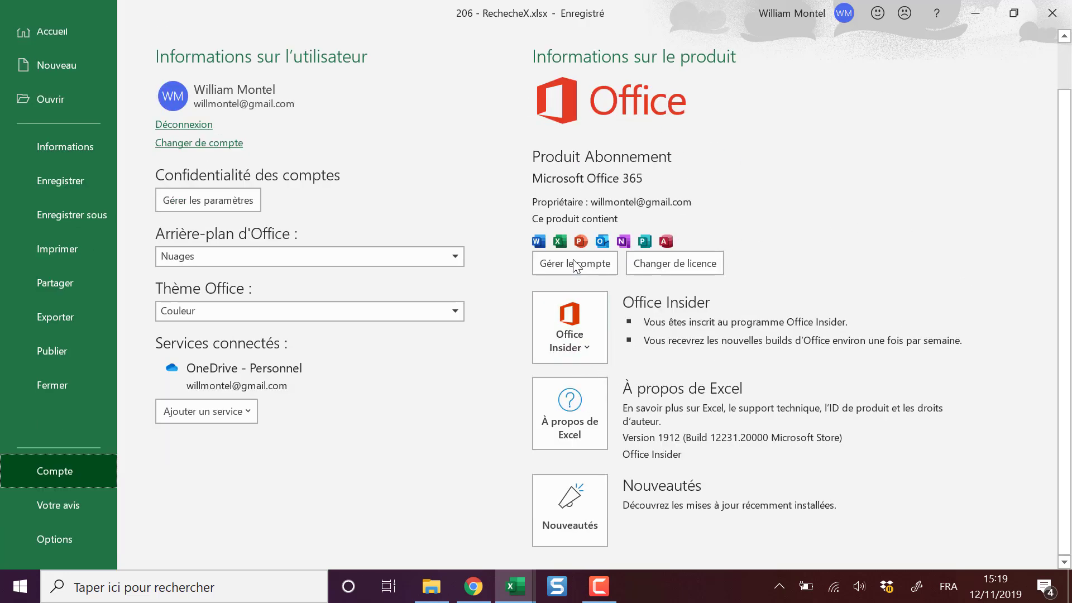
left_click(579, 338)
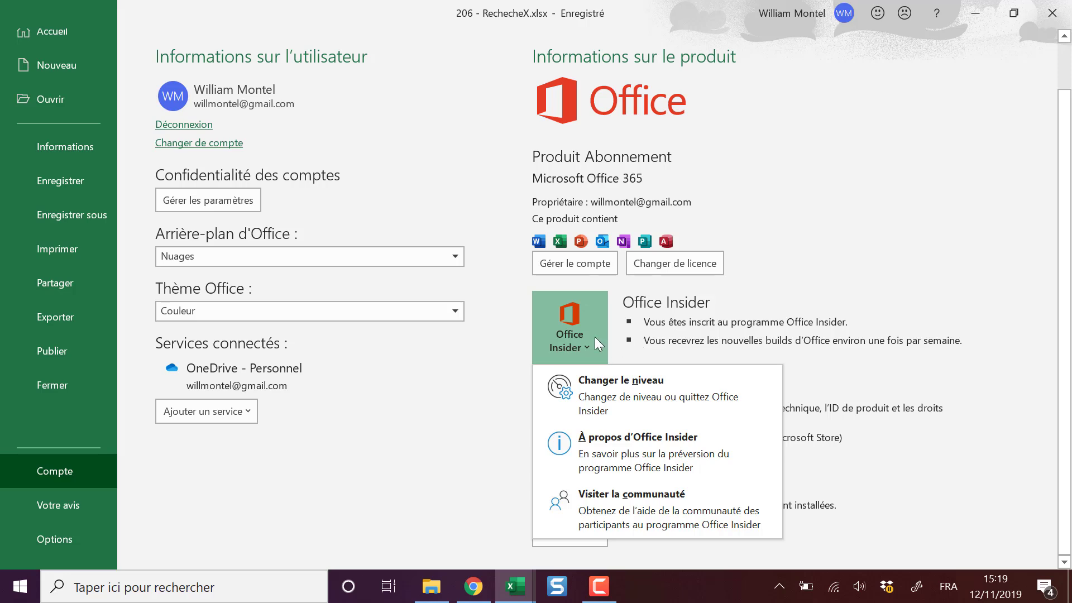
left_click(702, 389)
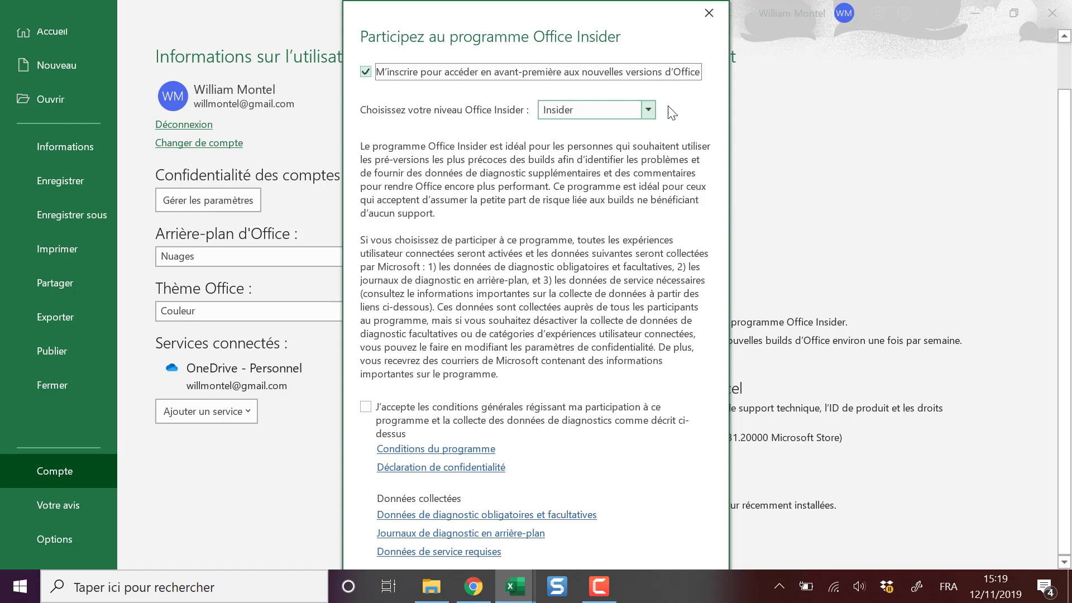
left_click(714, 13)
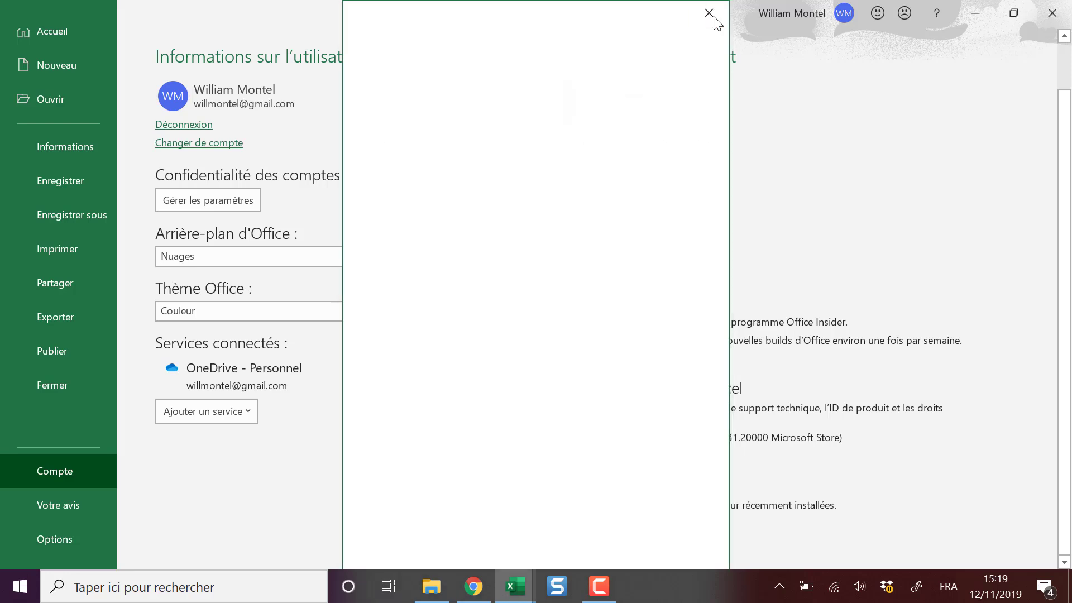
left_click(59, 43)
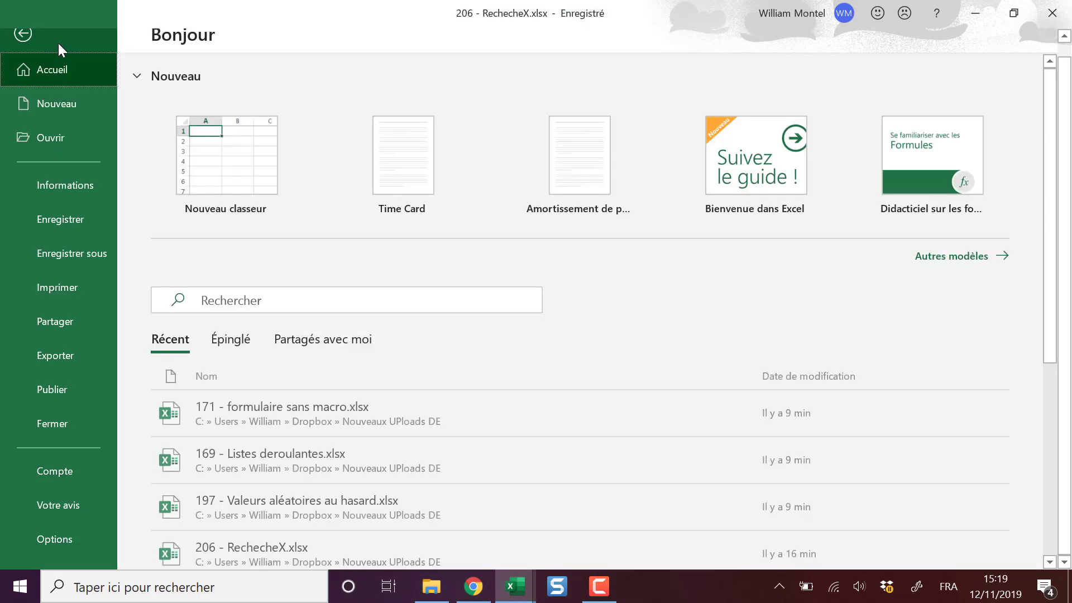
left_click(23, 33)
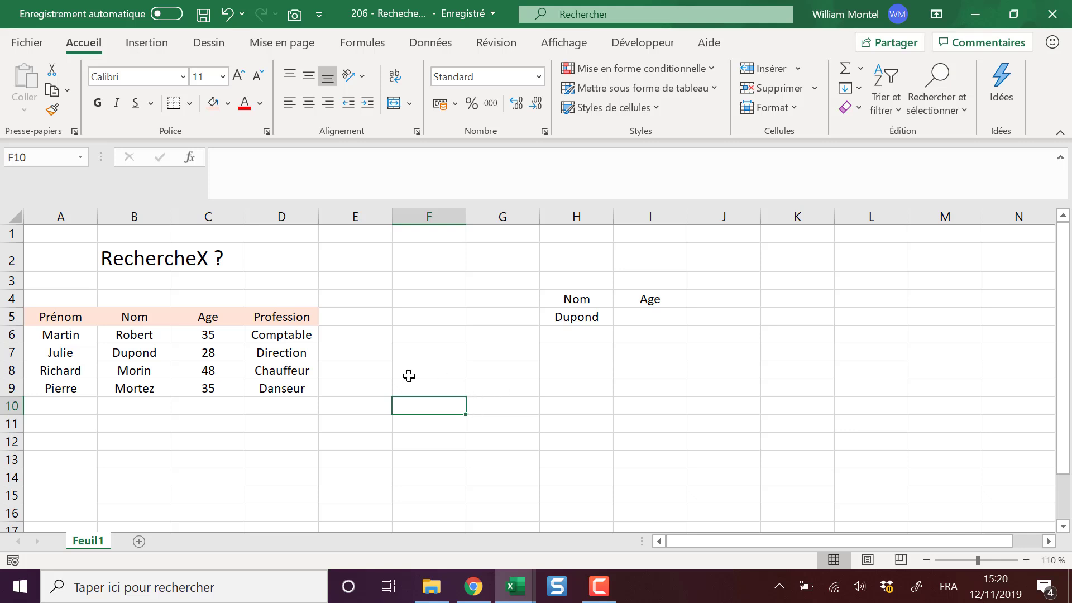
In I5, start a RECHERCHEX formula by picking it from the =rech autocomplete list.
key("Down")
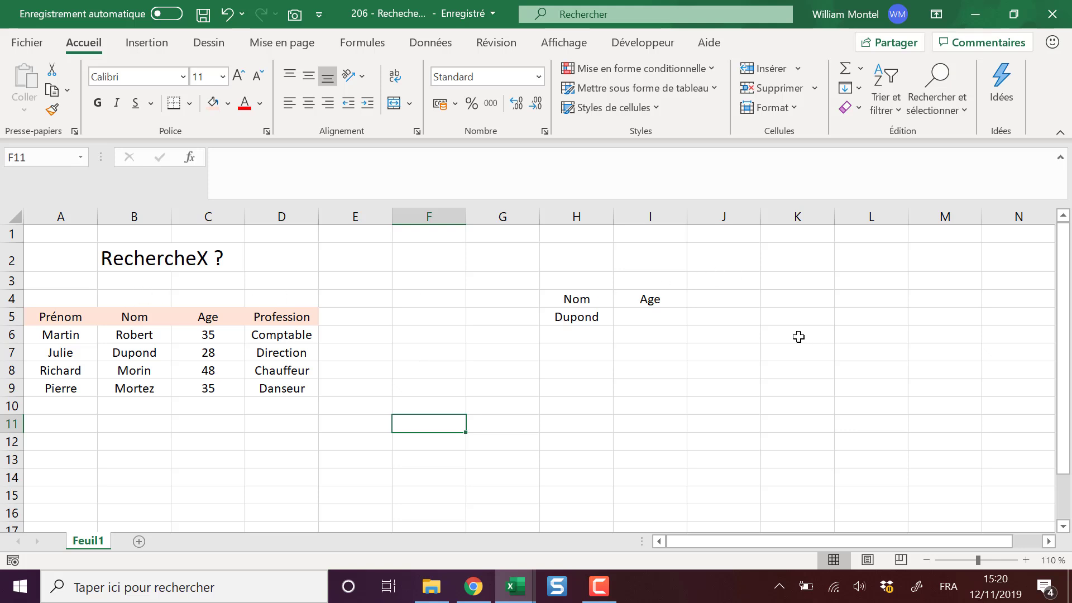
key("Up")
key("Up")
key("Up")
key("Up")
key("Up")
key("Right")
key("Right")
key("Right")
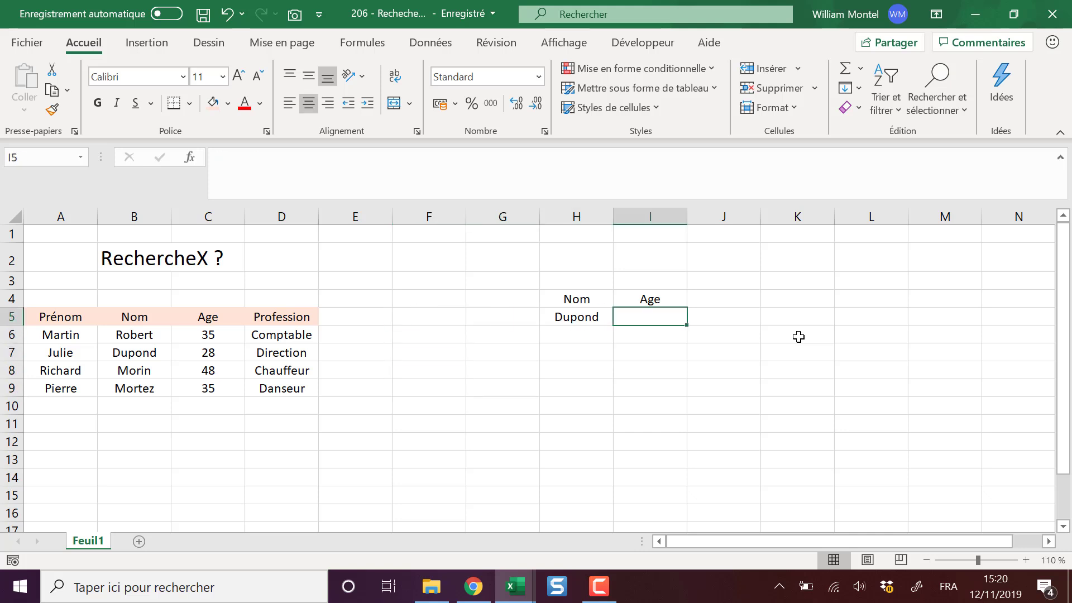
type("=")
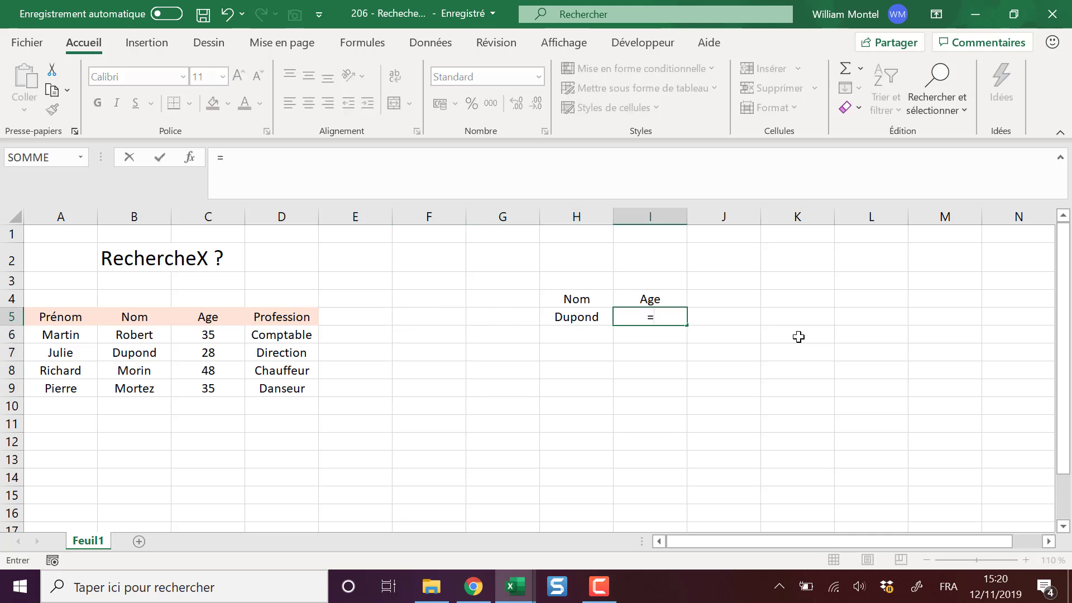
type("rech")
key("Down")
key("Down")
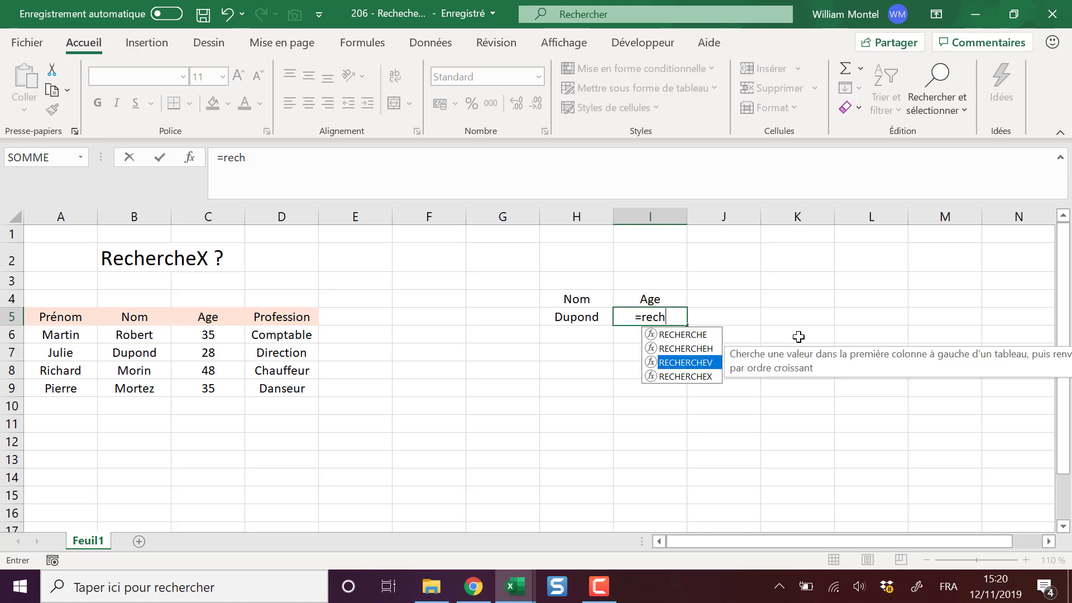
key("Down")
key("Tab")
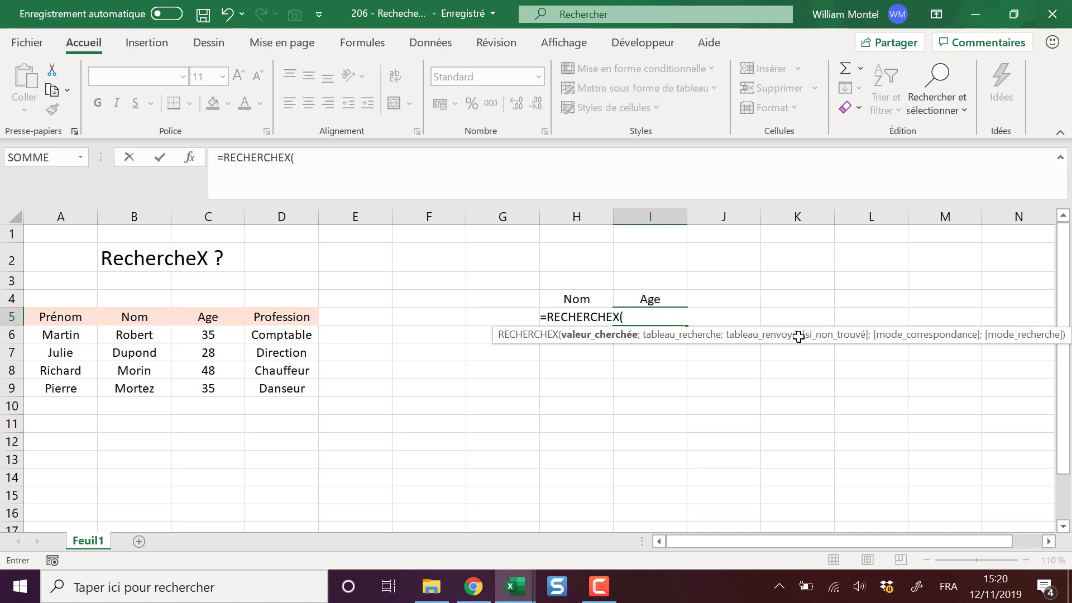
Give RECHERCHEX the arguments H5, B5:B9 and C5:C9 so I5 returns 28.
key("Left")
type(";")
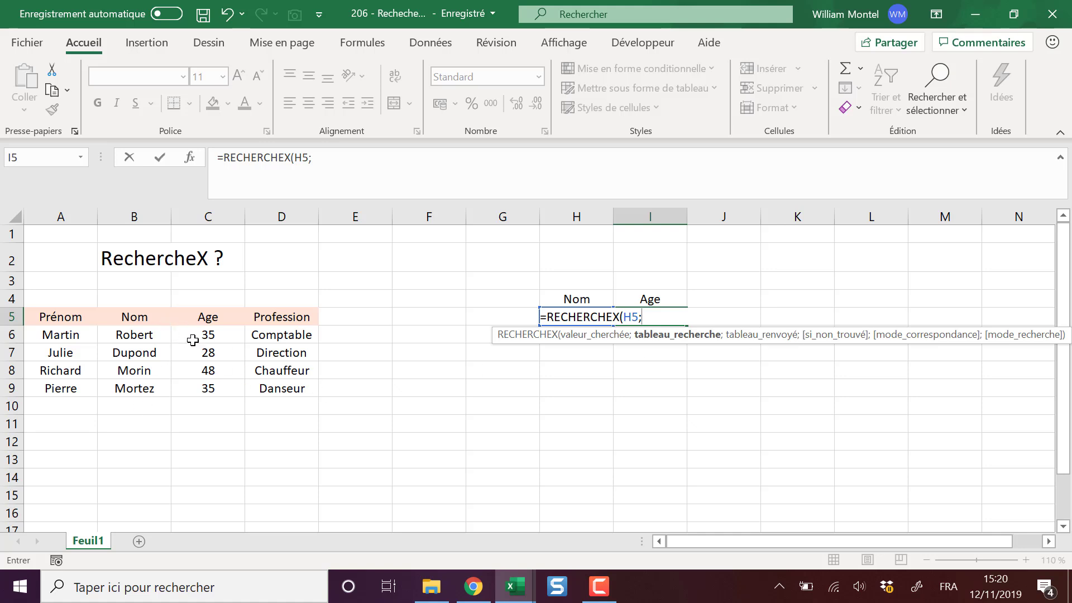
left_click_drag(136, 317, 140, 389)
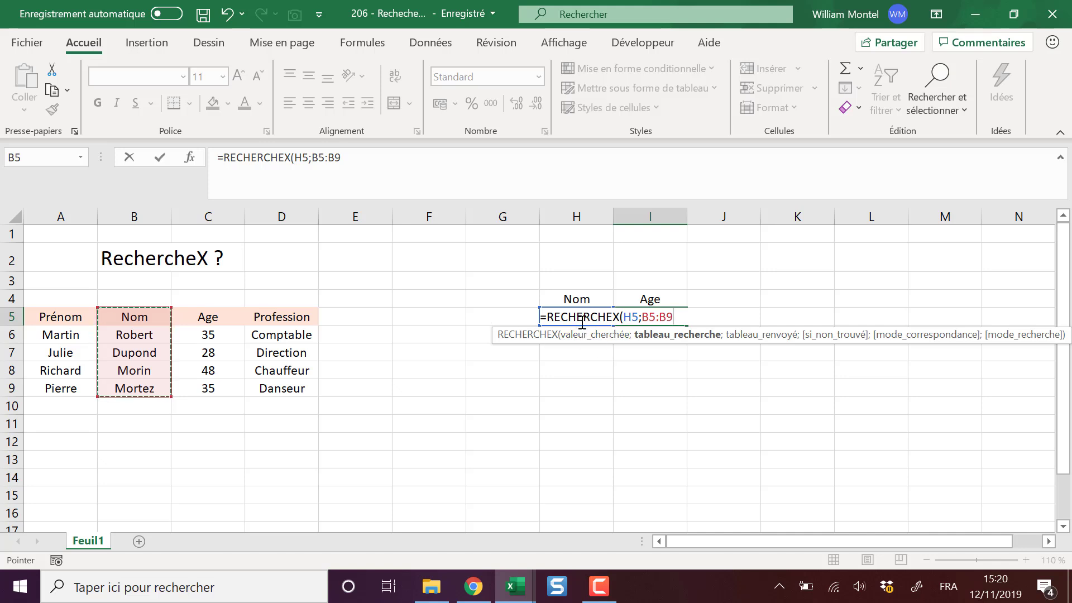
type(";")
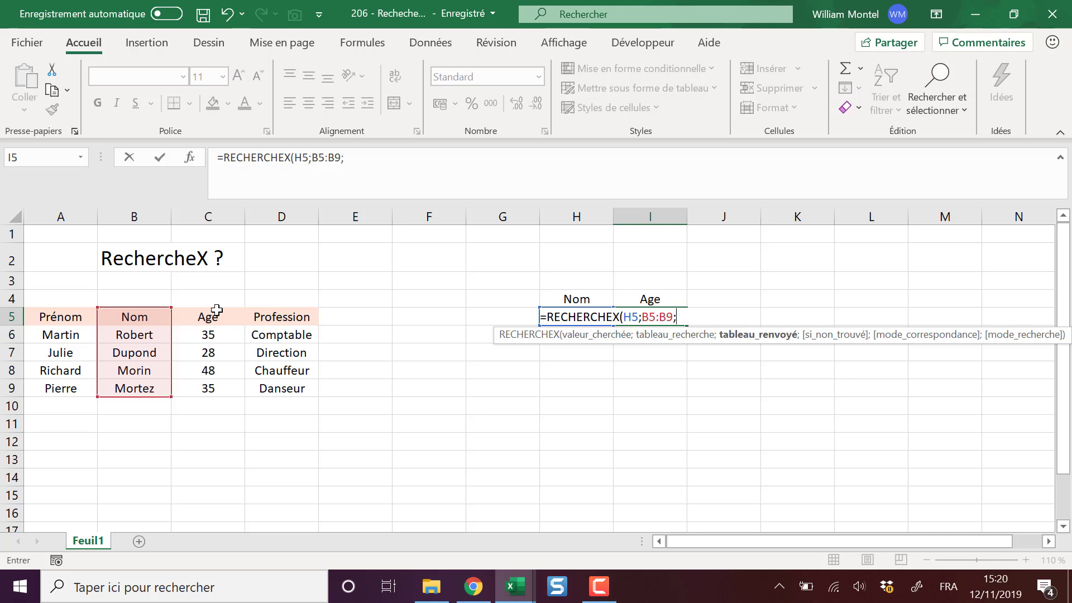
left_click_drag(209, 318, 204, 390)
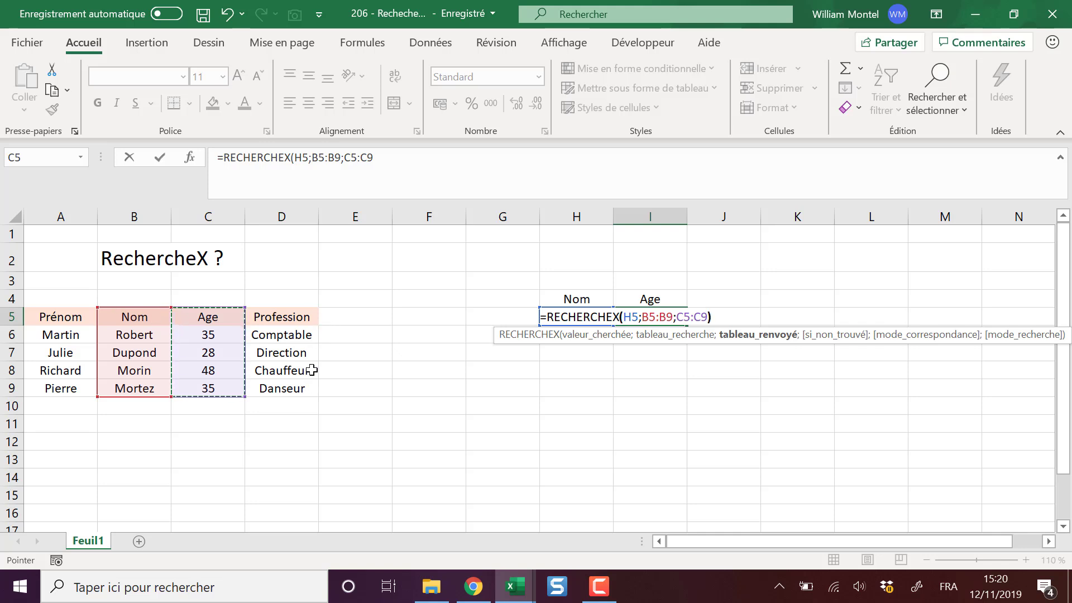
key("Return")
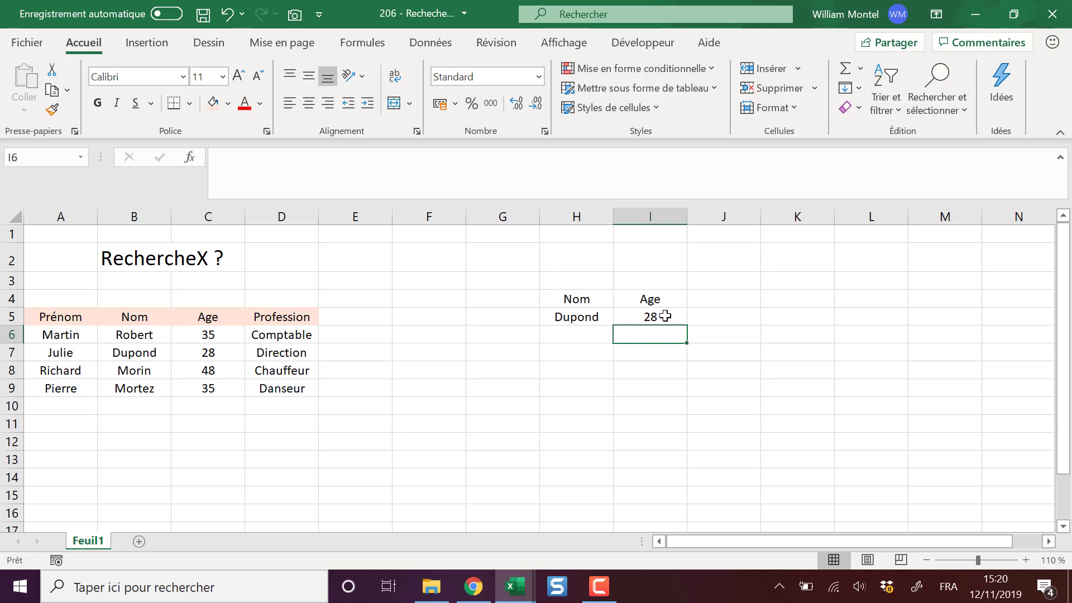
Select I5 and highlight C5:C9 in its formula, then cancel the edit unchanged.
left_click(664, 316)
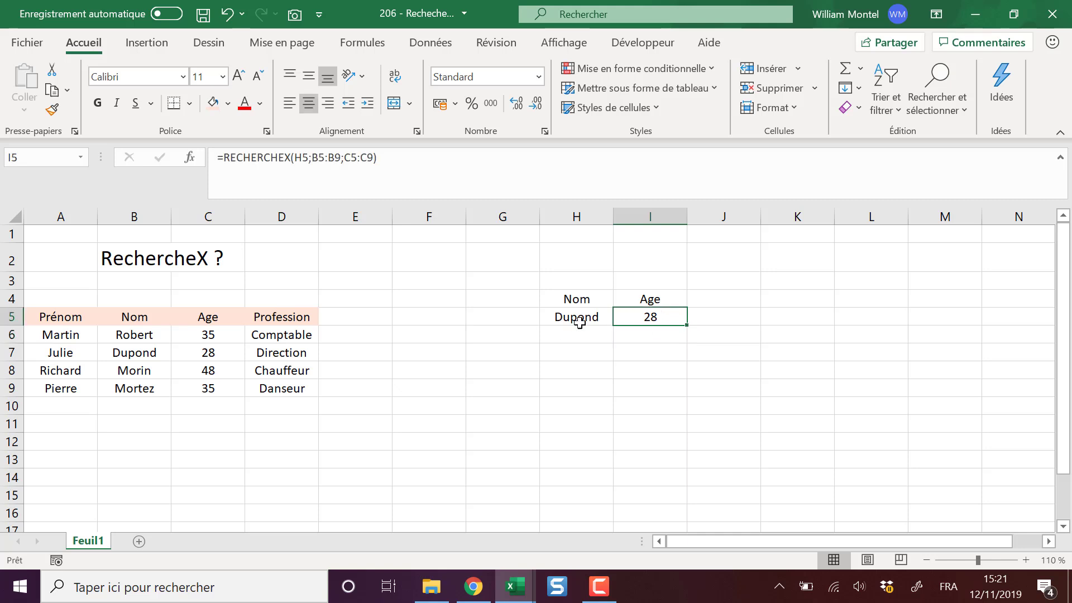
left_click(369, 158)
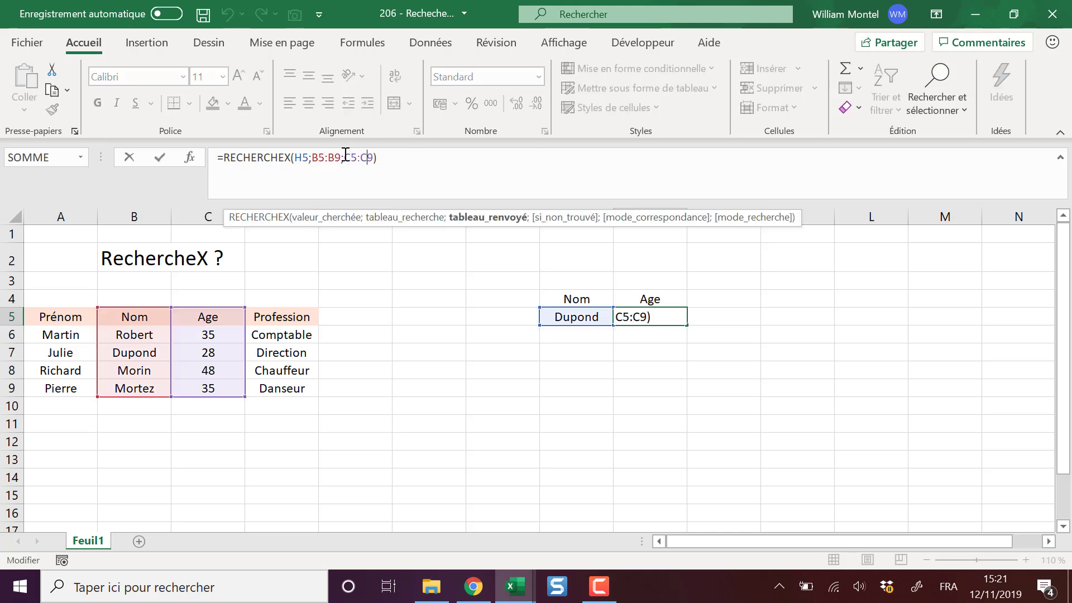
left_click_drag(344, 157, 373, 157)
key("Escape")
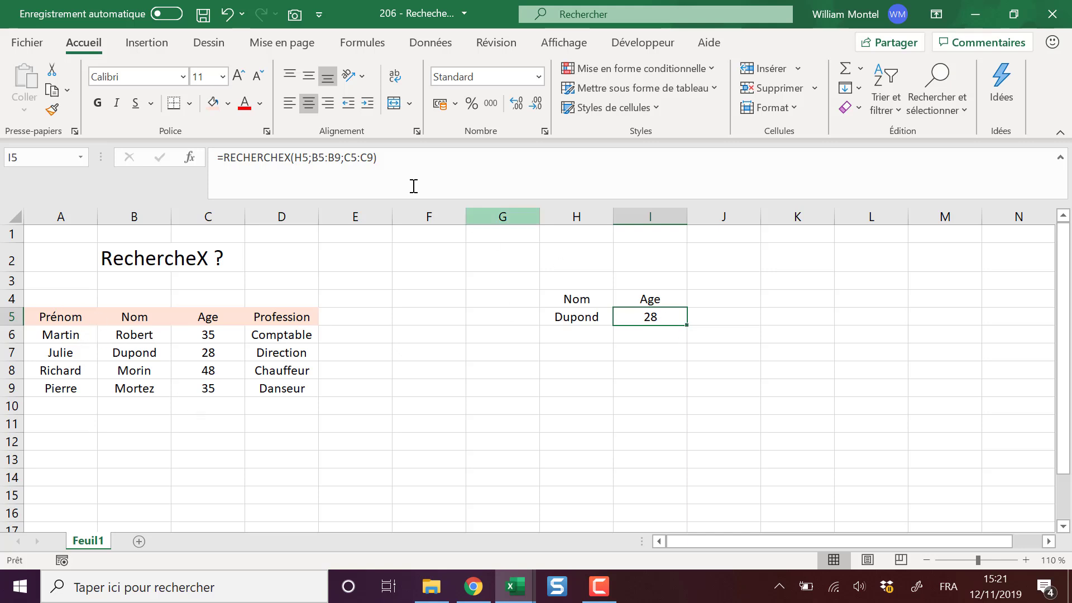
Replace C5:C9 with A5:A9 in I5's formula so it returns Julie.
left_click(369, 159)
double_click(372, 158)
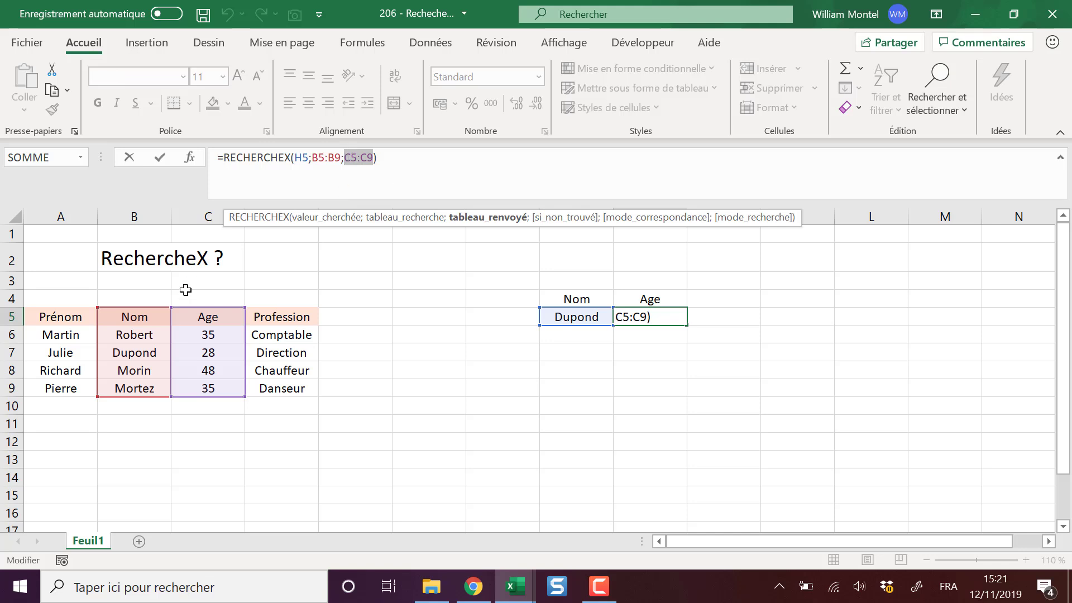
key("Delete")
left_click_drag(74, 316, 66, 392)
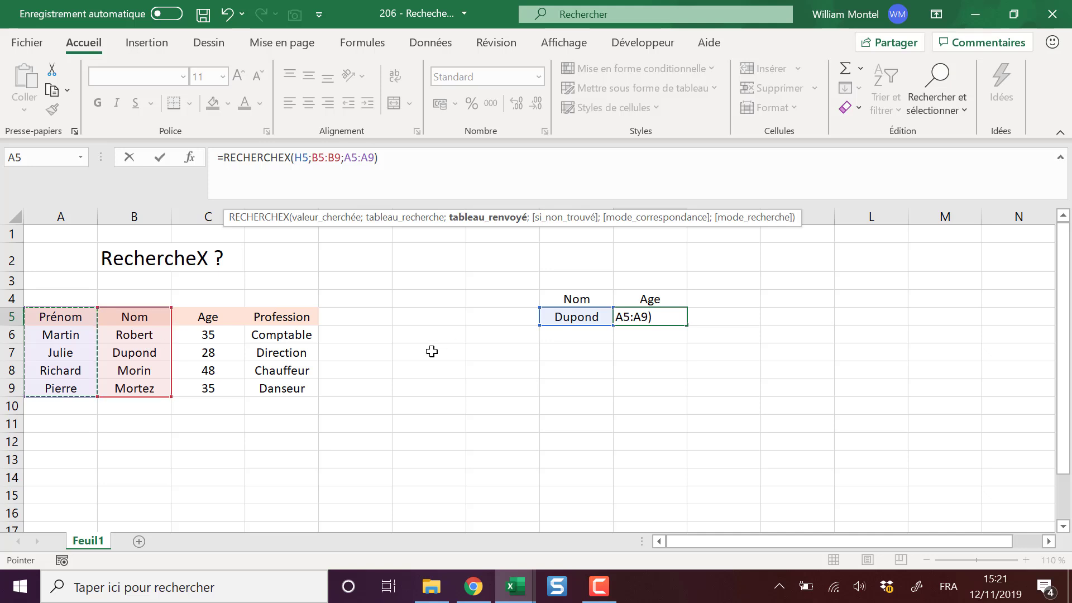
key("Return")
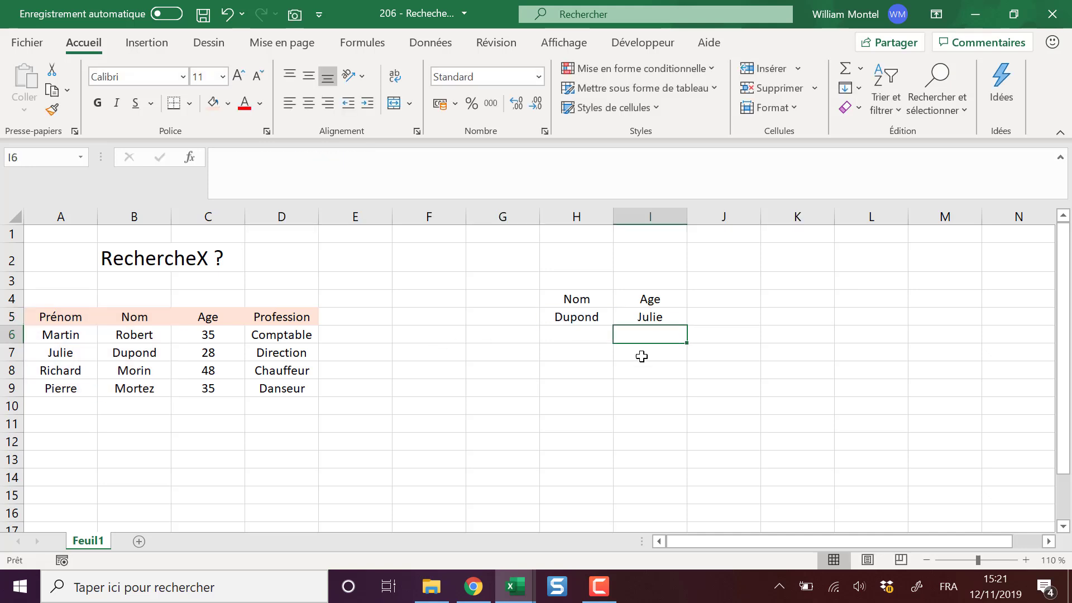
Select the Nom names in column B, clear that selection, then select the whole Age column C.
left_click_drag(144, 334, 142, 392)
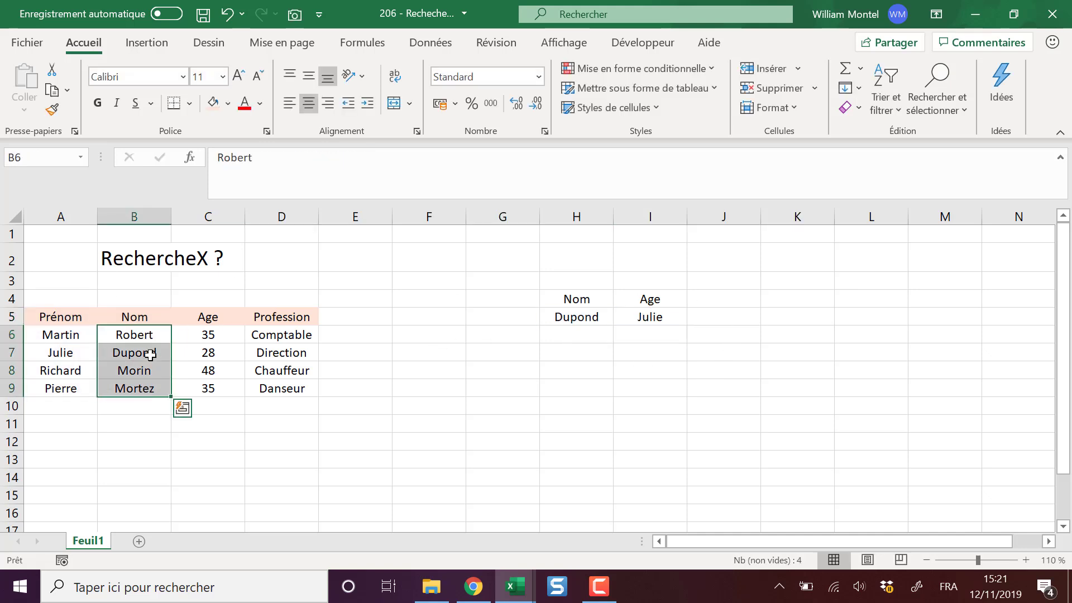
left_click(69, 353)
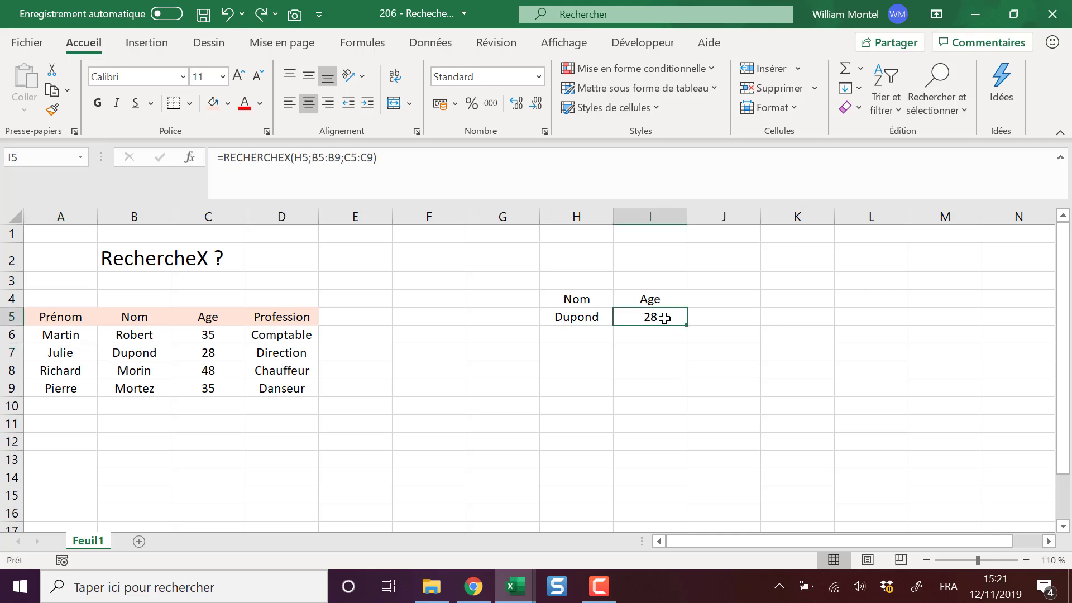
left_click(213, 211)
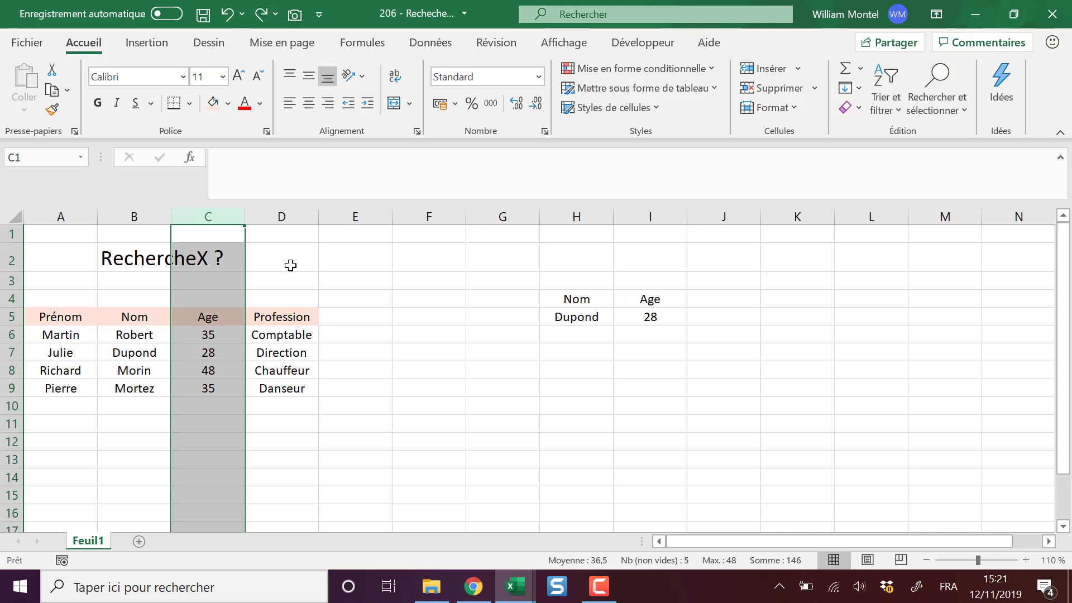
Move the Age column in front of Nom by cutting it and inserting before column B.
key("ctrl+x")
right_click(131, 211)
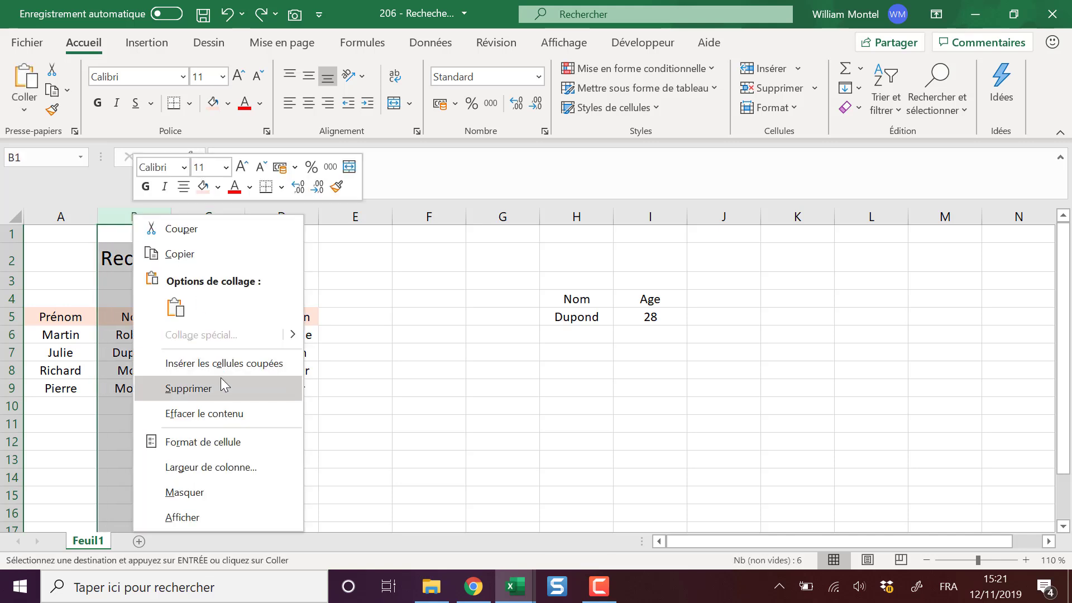
left_click(220, 359)
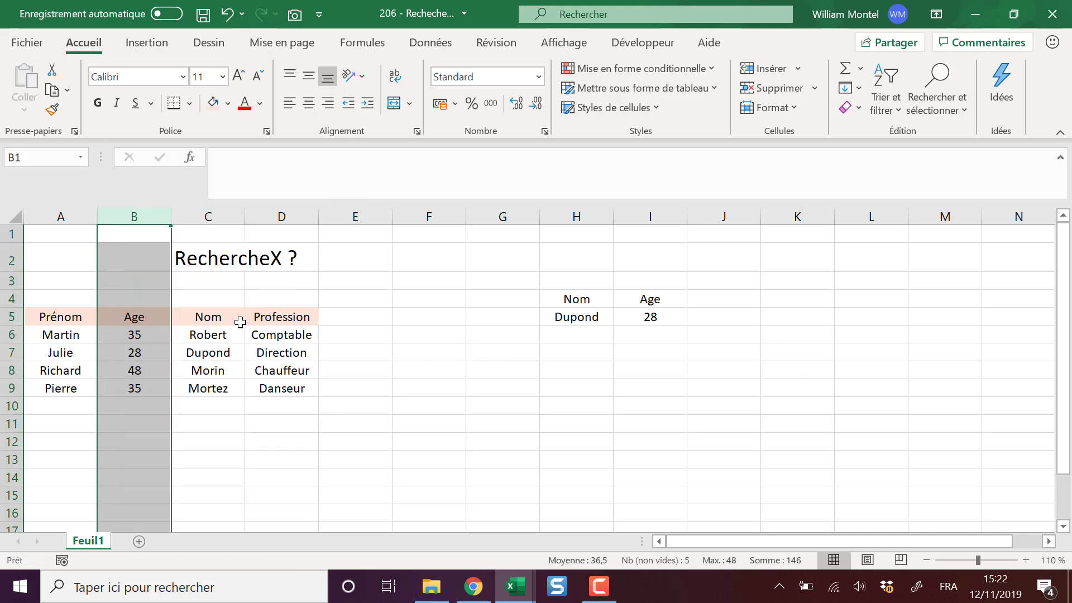
Check that I5 now reads =RECHERCHEX(H5;C5:C9;B5:B9) and still returns 28.
double_click(656, 315)
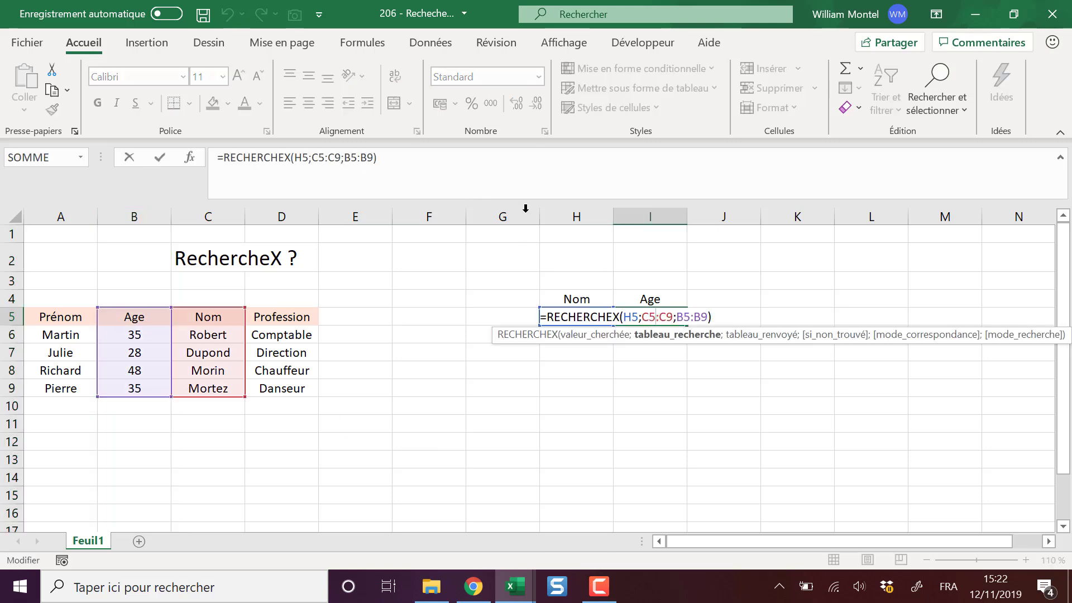
left_click(704, 319)
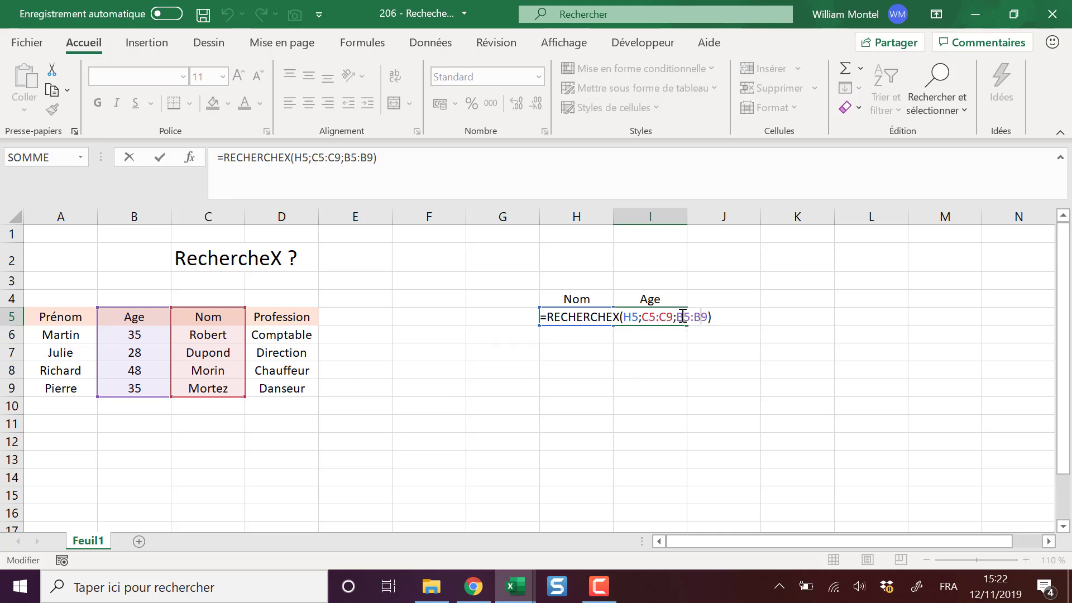
key("ctrl+Return")
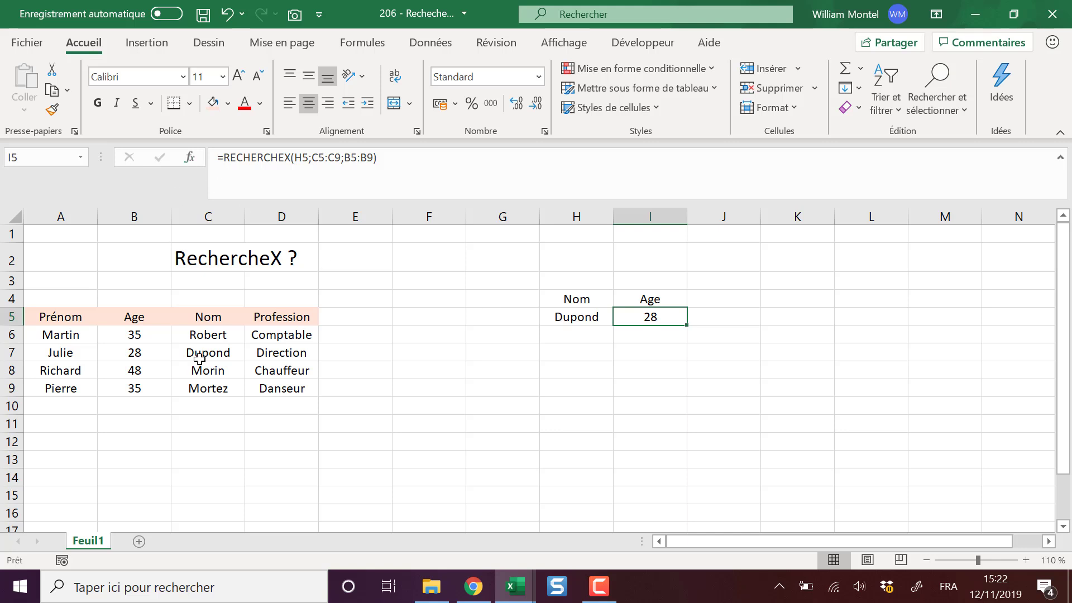
left_click(430, 169)
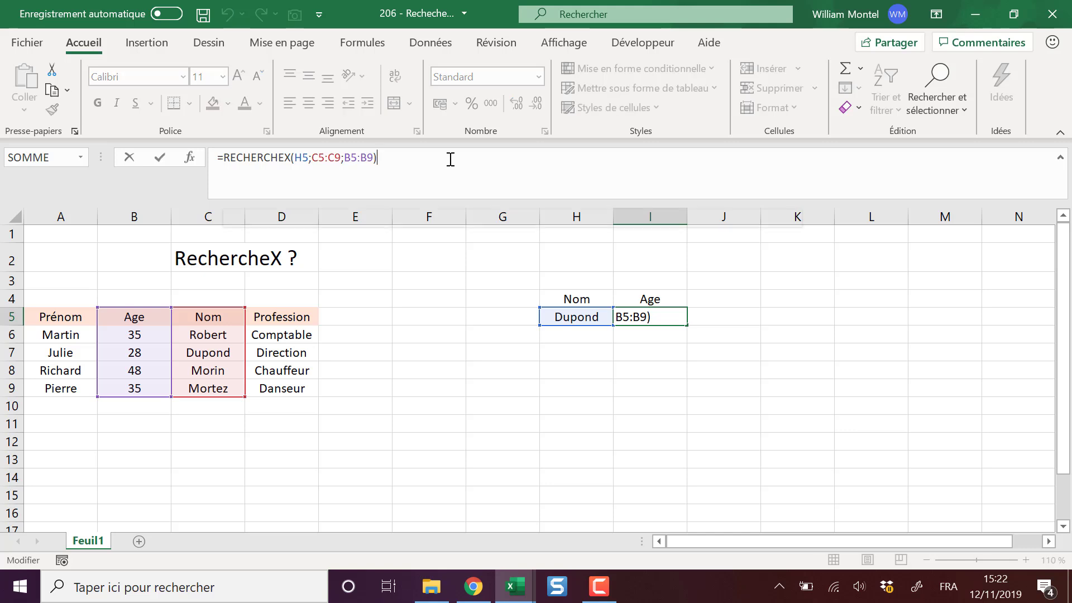
key("BackSpace")
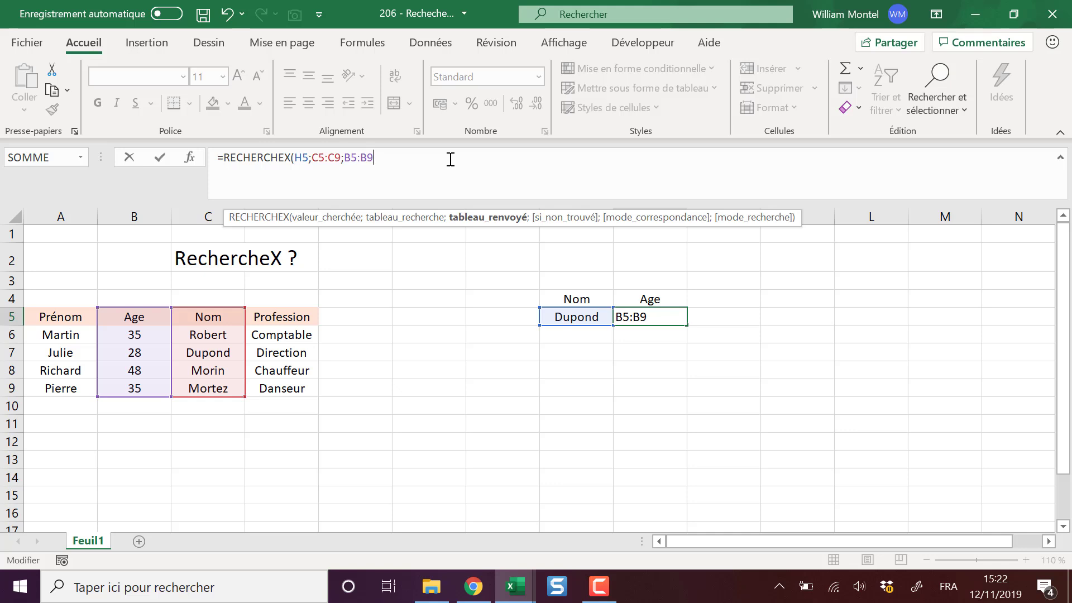
type(";")
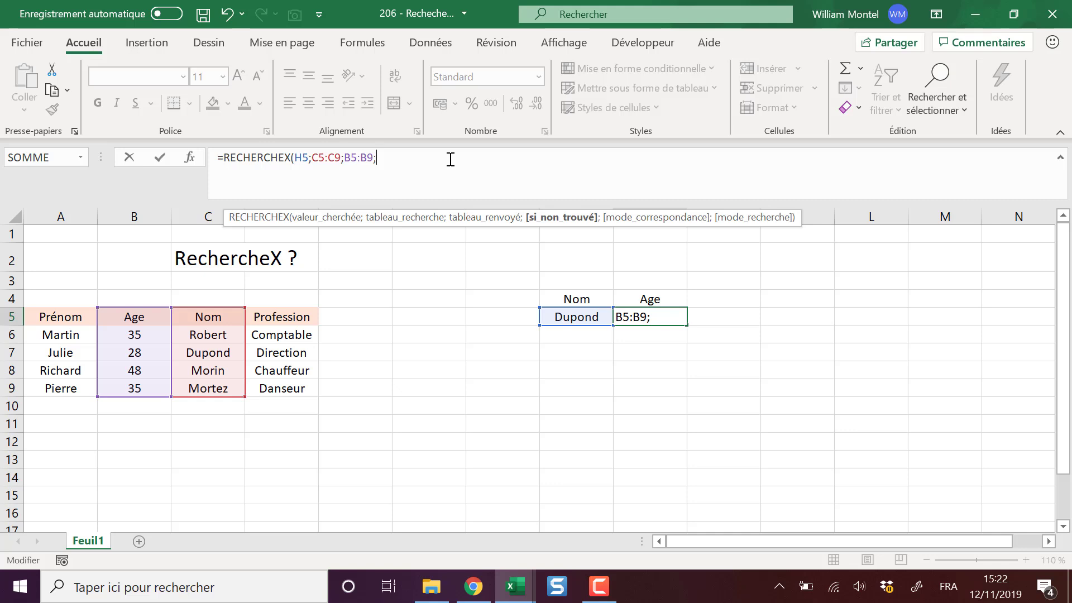
key("BackSpace")
type(";")
key("BackSpace")
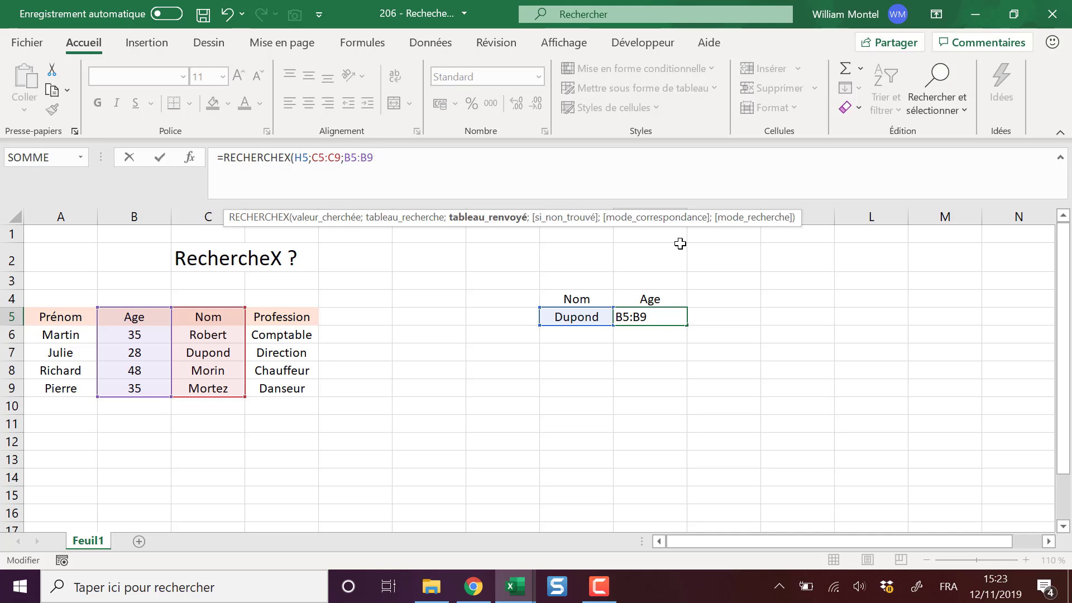
type(")")
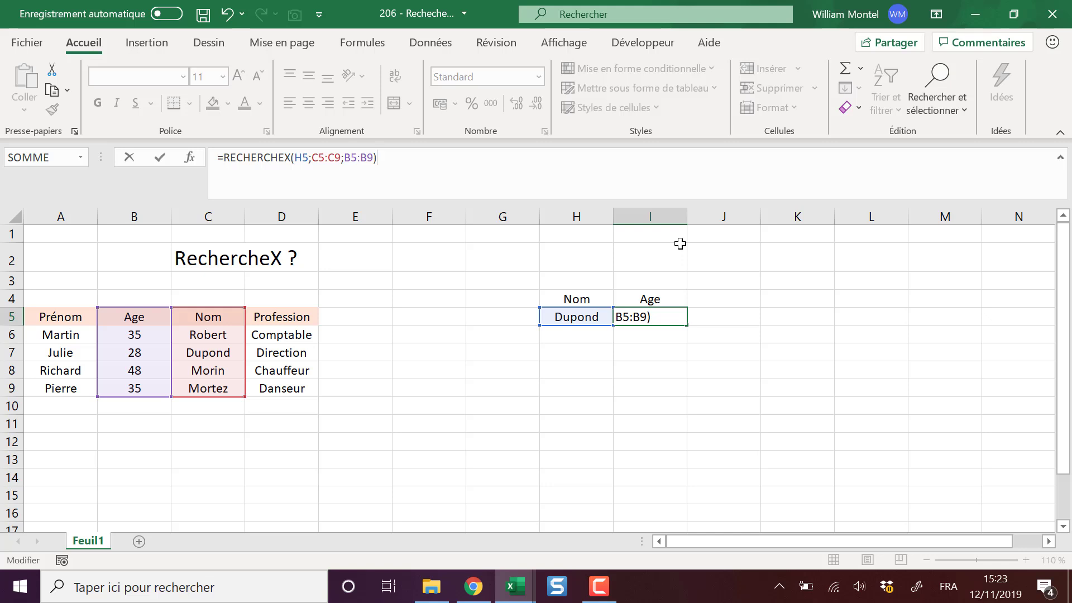
key("Return")
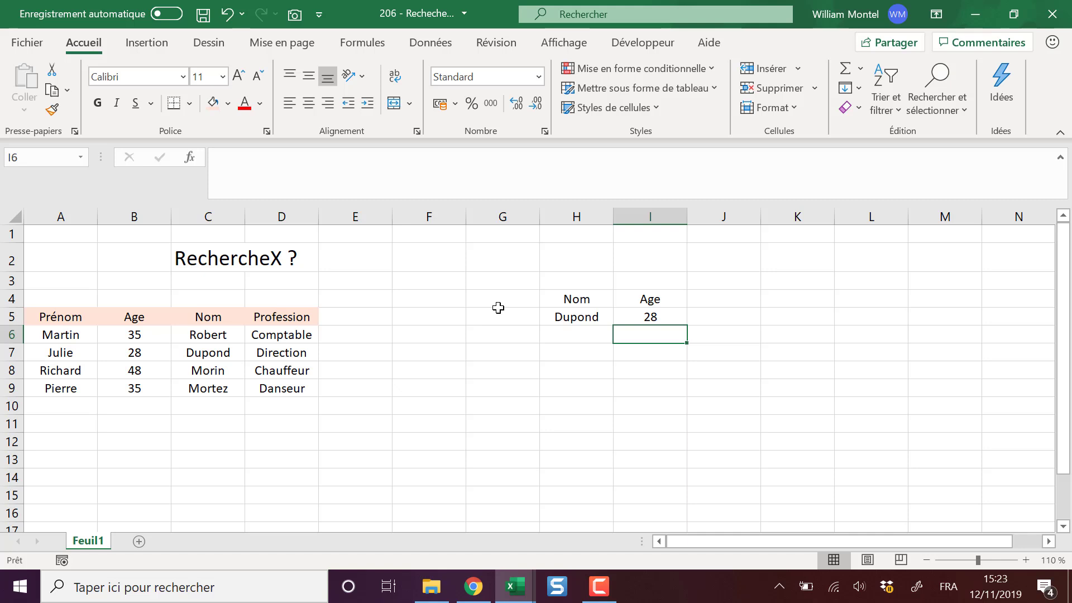
left_click(781, 363)
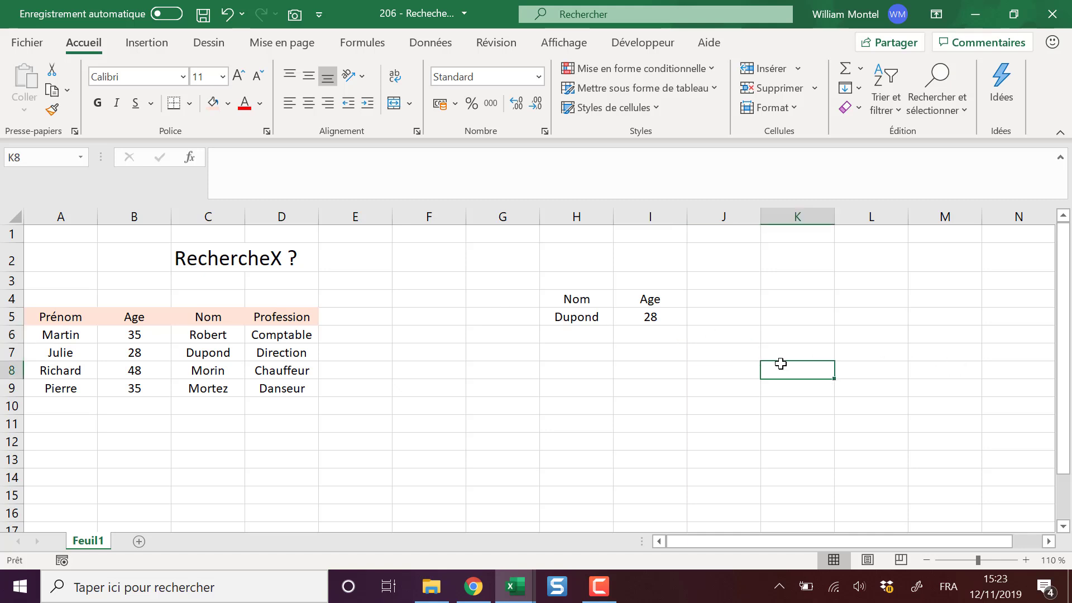